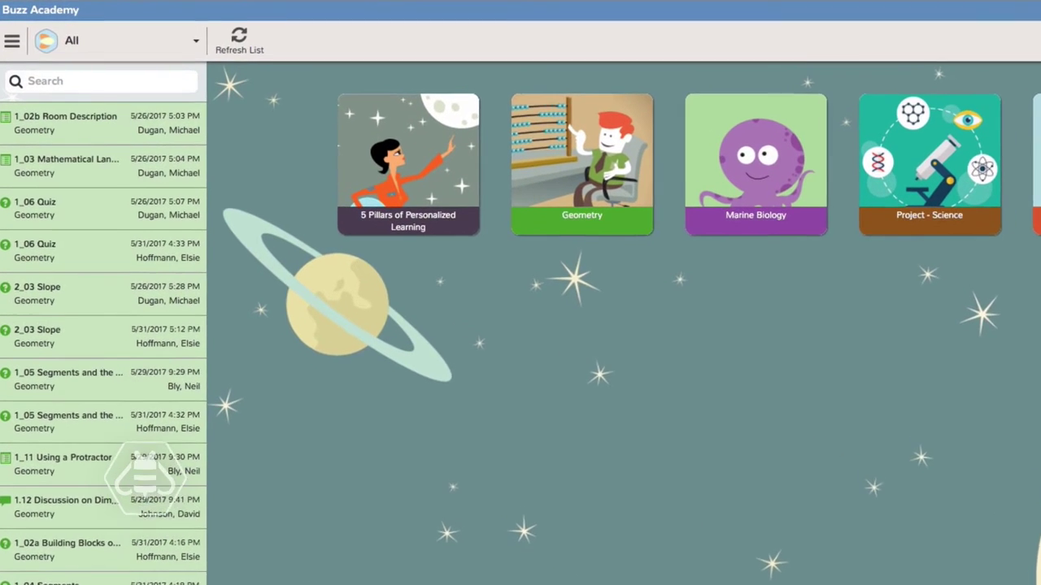
Go to the Curriculum Map from the main menu and select the Marine Biology course.
{"action": "left_click", "coordinate": [12, 40]}
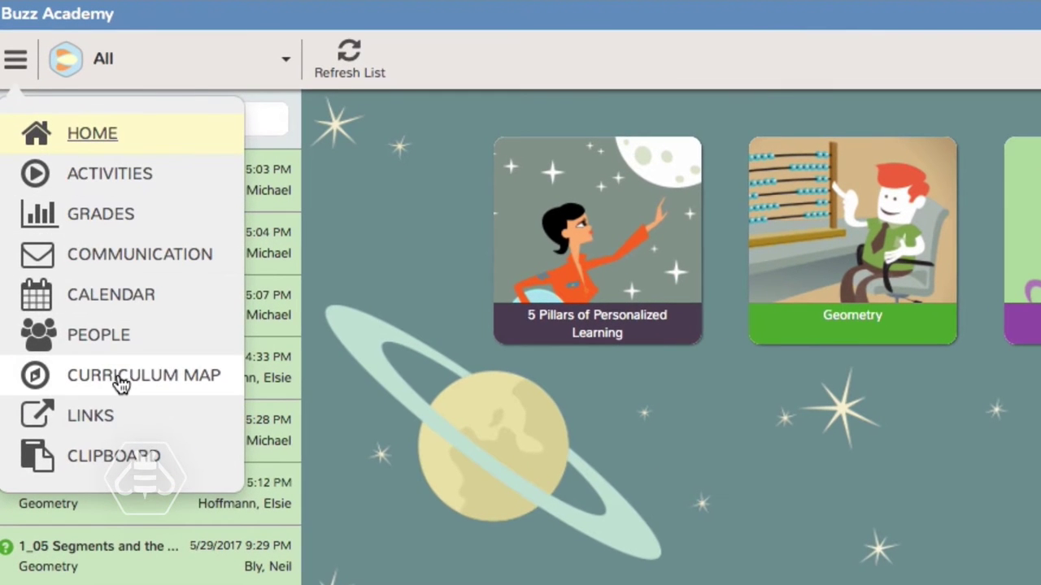
{"action": "left_click", "coordinate": [121, 380]}
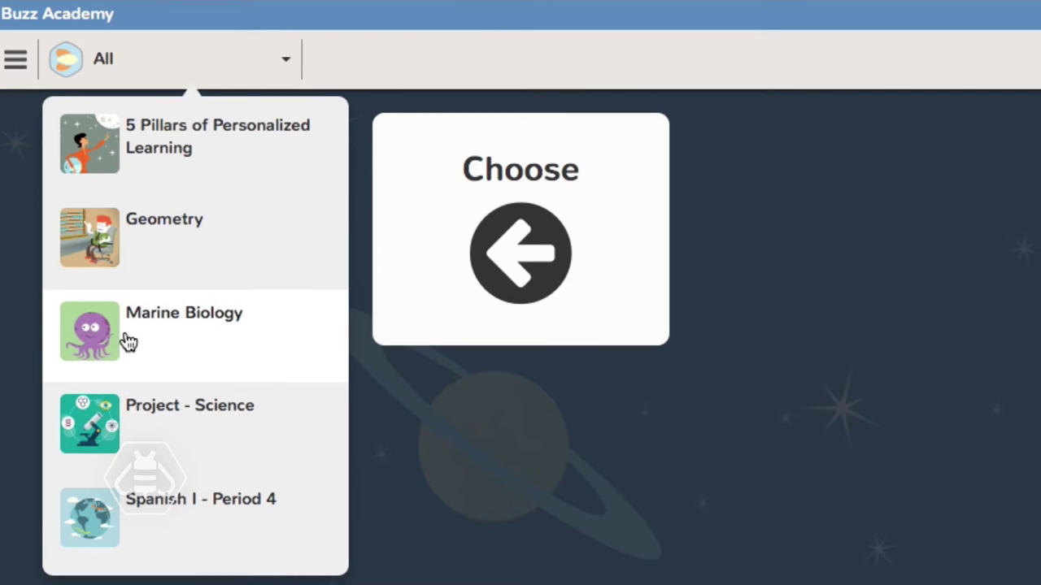
{"action": "left_click", "coordinate": [124, 338]}
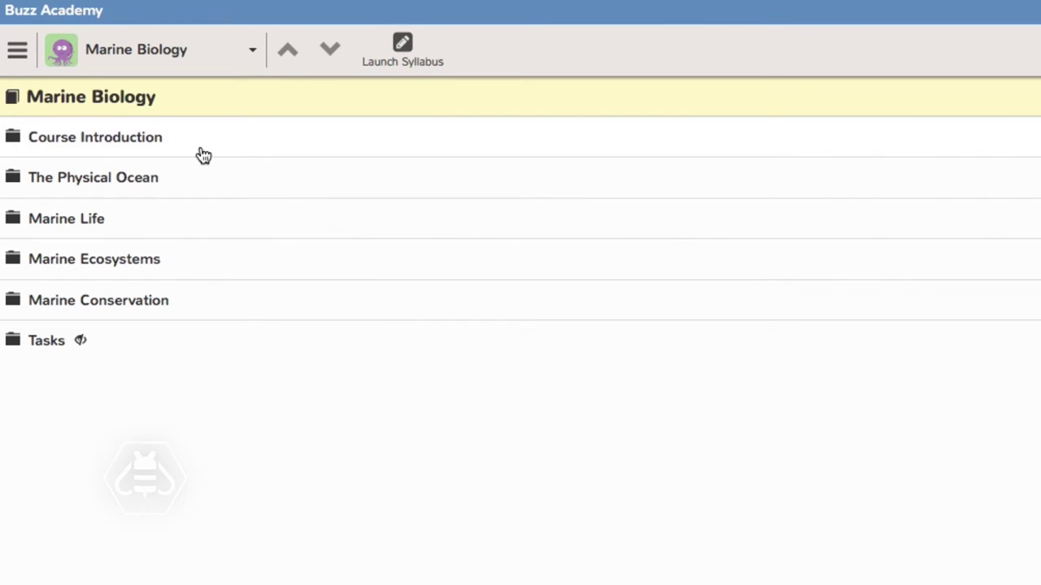
Expand The Physical Ocean, Marine Life, Course Introduction and Overview folders to inspect their contents.
{"action": "left_click", "coordinate": [18, 179]}
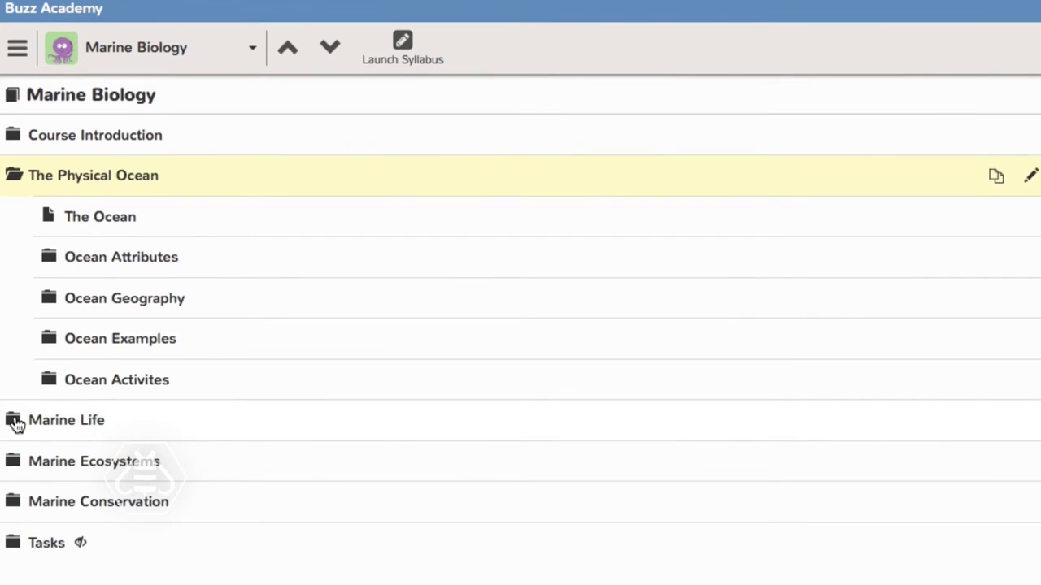
{"action": "left_click", "coordinate": [16, 425]}
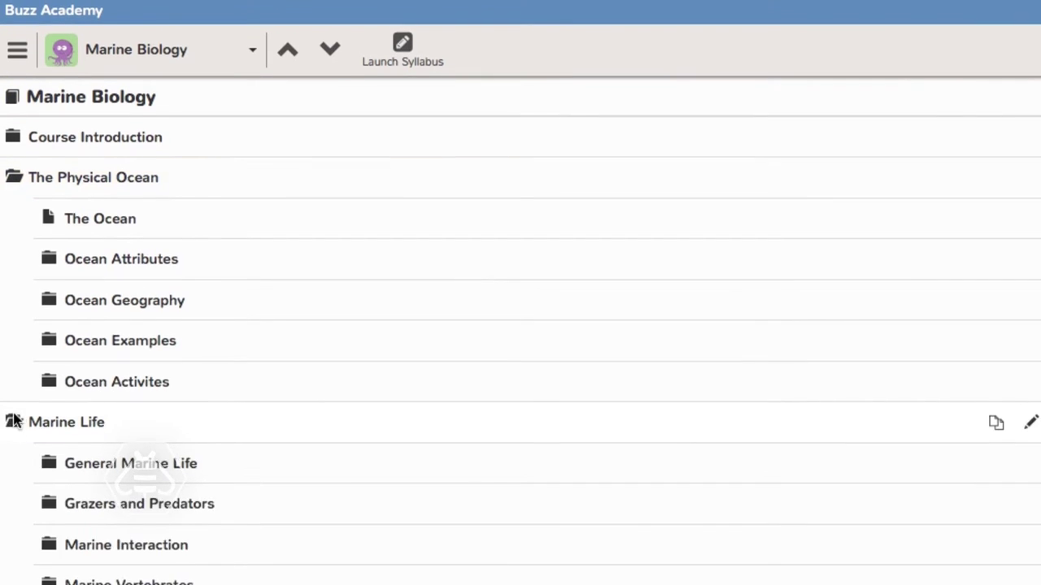
{"action": "left_click", "coordinate": [16, 136]}
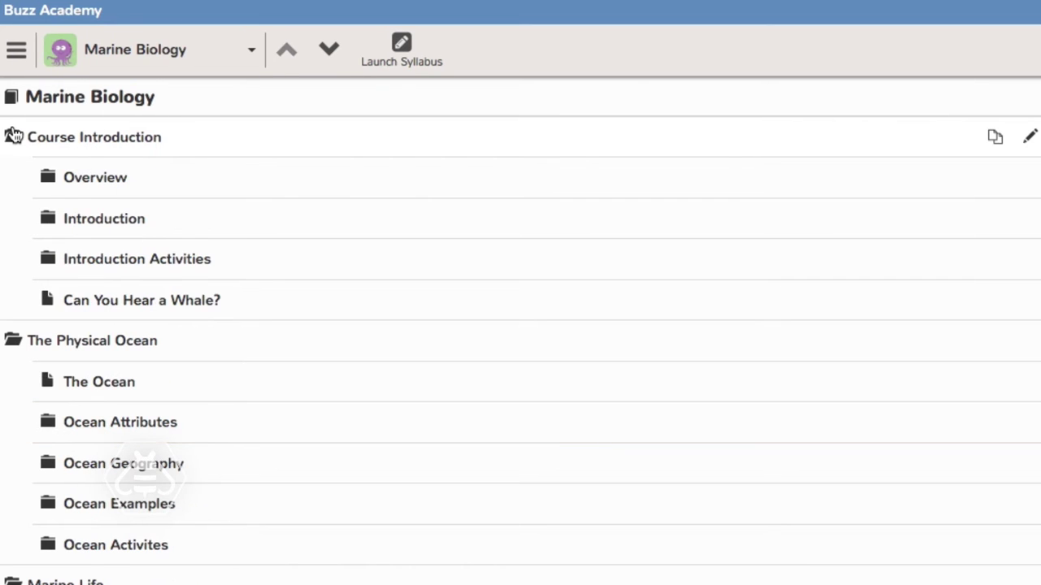
{"action": "left_click", "coordinate": [48, 177]}
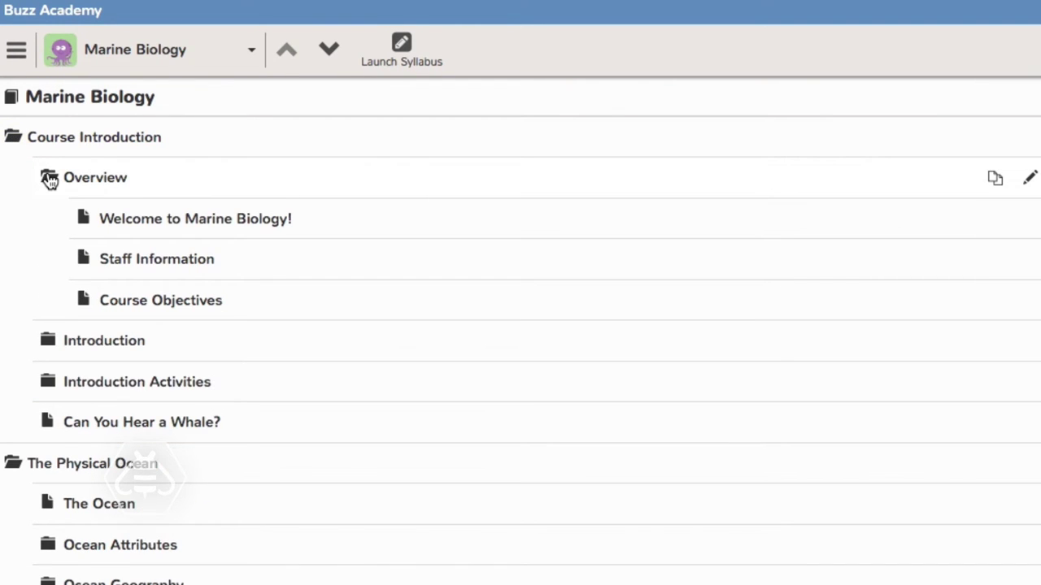
Collapse the expanded folders and move The Physical Ocean down below Marine Life.
{"action": "left_click", "coordinate": [48, 177]}
{"action": "left_click", "coordinate": [13, 136]}
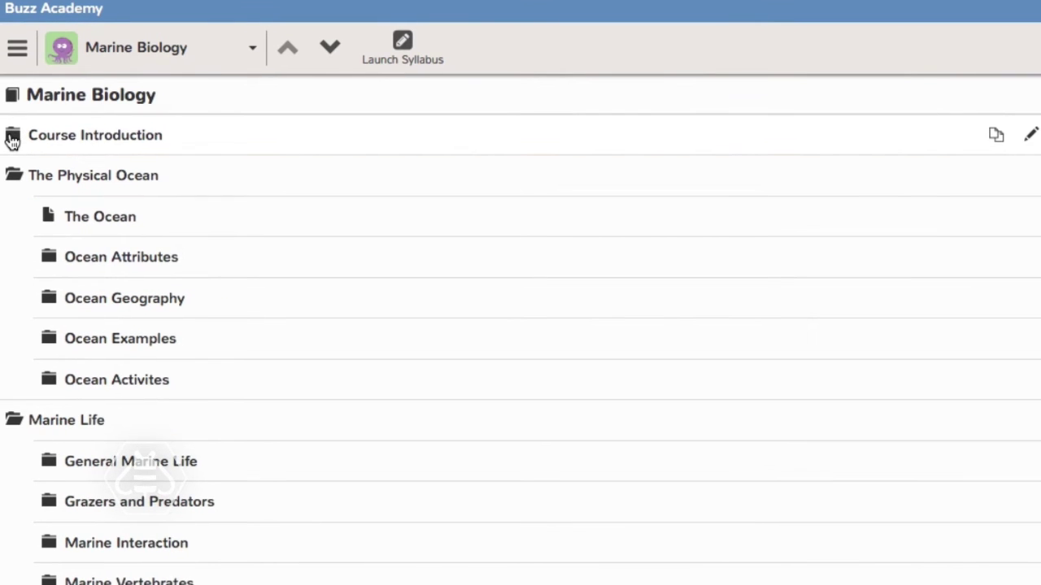
{"action": "left_click", "coordinate": [15, 421]}
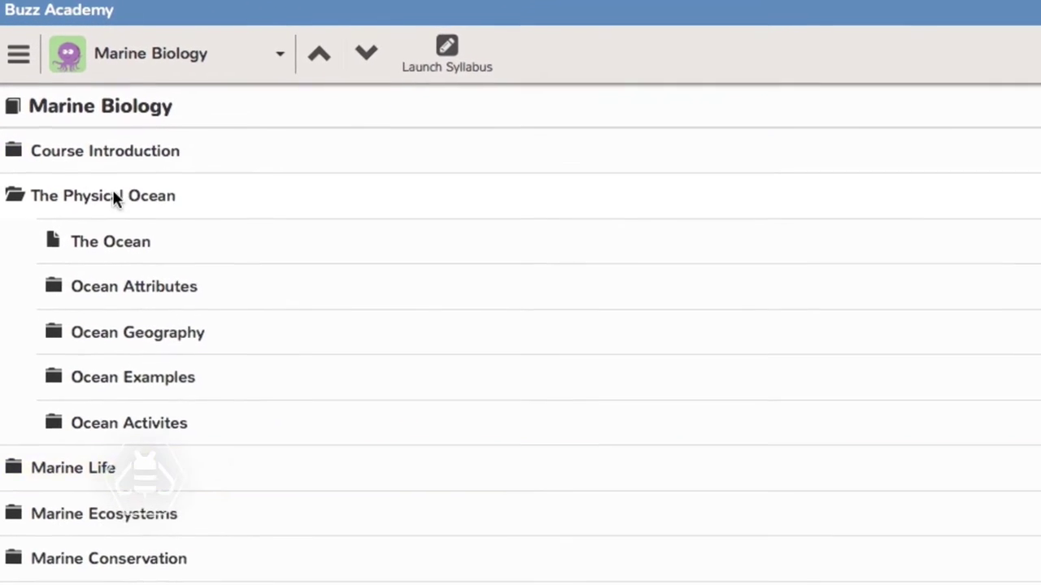
{"action": "left_click", "coordinate": [104, 179]}
{"action": "left_click", "coordinate": [396, 53]}
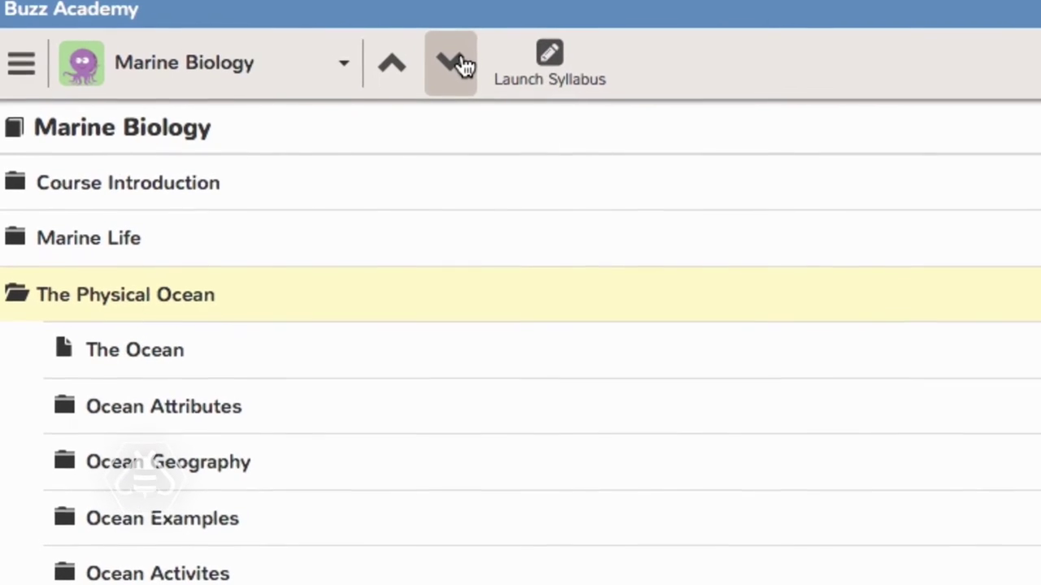
Move The Physical Ocean below Marine Ecosystems, then copy The Ocean page.
{"action": "left_click", "coordinate": [458, 64]}
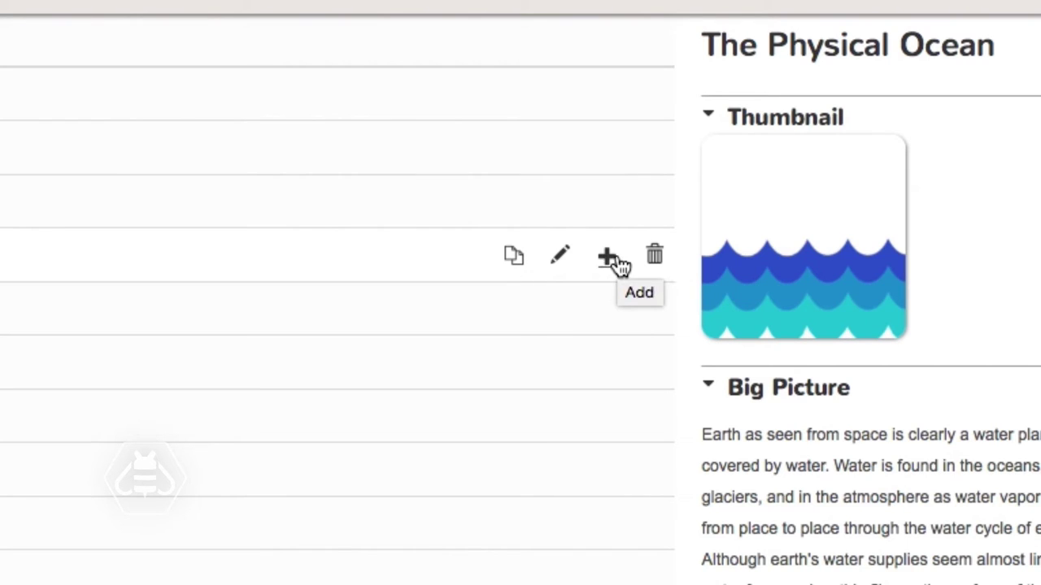
{"action": "left_click", "coordinate": [655, 259]}
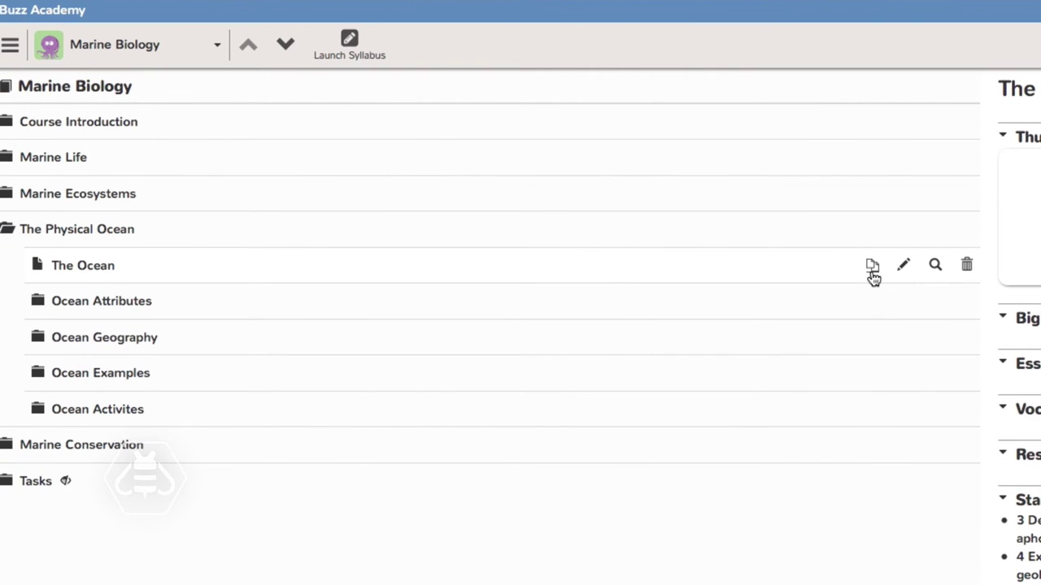
{"action": "left_click", "coordinate": [872, 268]}
{"action": "left_click", "coordinate": [485, 302]}
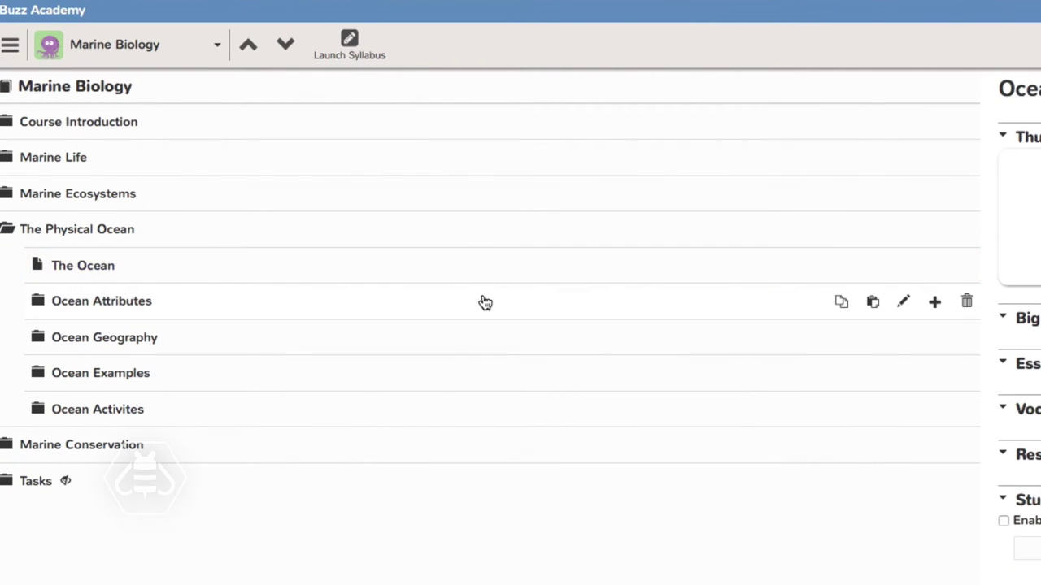
Paste the copied The Ocean page into the expanded Marine Ecosystems folder.
{"action": "left_click", "coordinate": [526, 299]}
{"action": "left_click", "coordinate": [96, 195]}
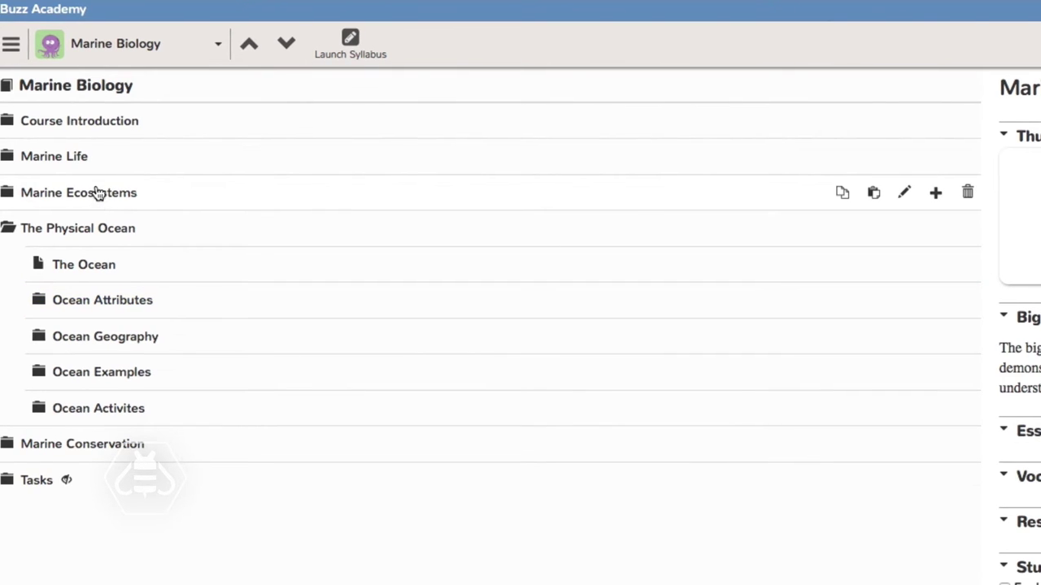
{"action": "left_click", "coordinate": [16, 195]}
{"action": "left_click", "coordinate": [872, 194]}
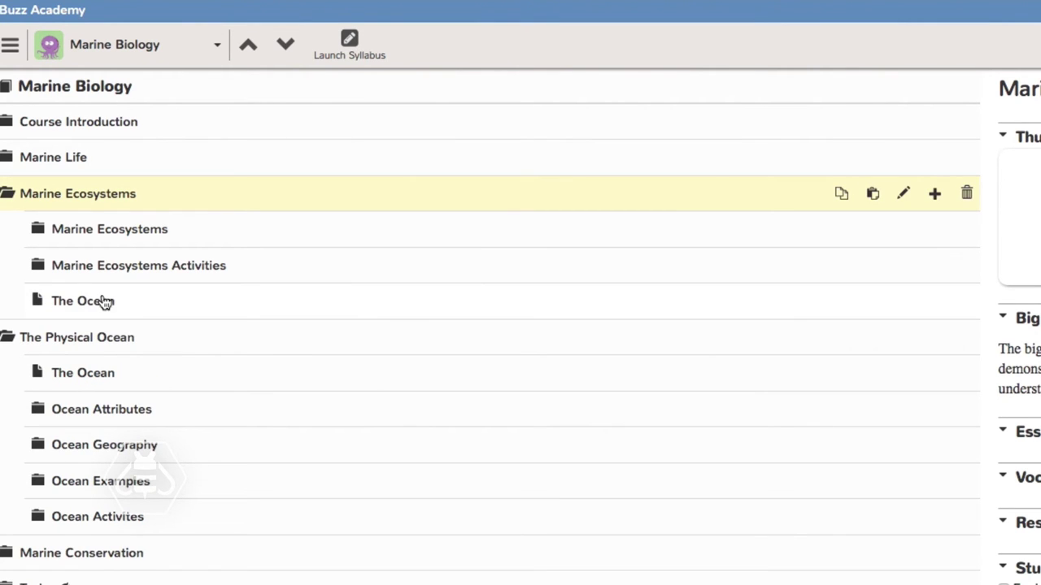
{"action": "left_click", "coordinate": [903, 194]}
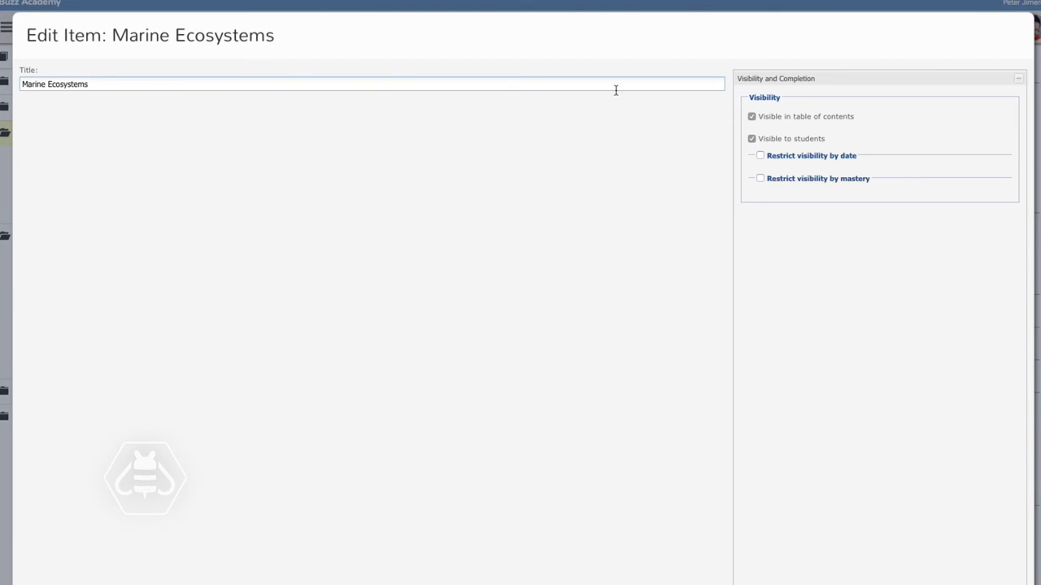
{"action": "left_click", "coordinate": [776, 78]}
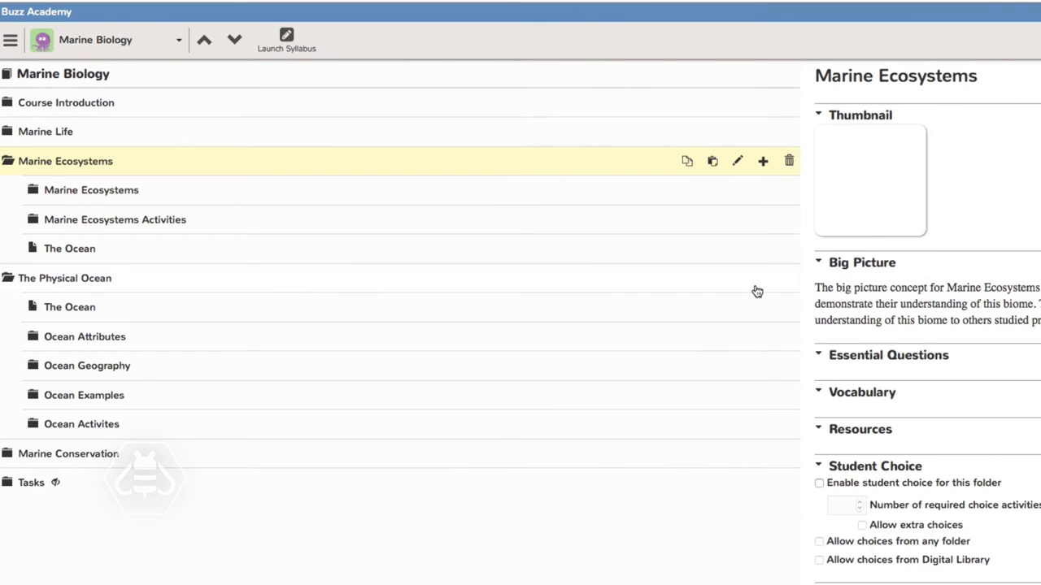
Select The Physical Ocean folder and start adding a new item, then cancel it.
{"action": "left_click", "coordinate": [764, 163]}
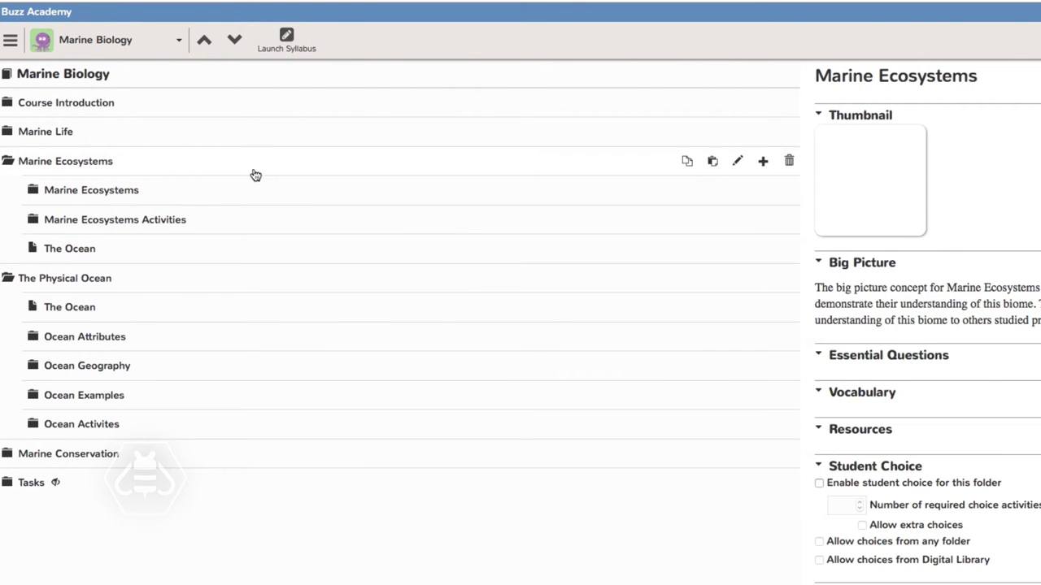
{"action": "left_click", "coordinate": [17, 163]}
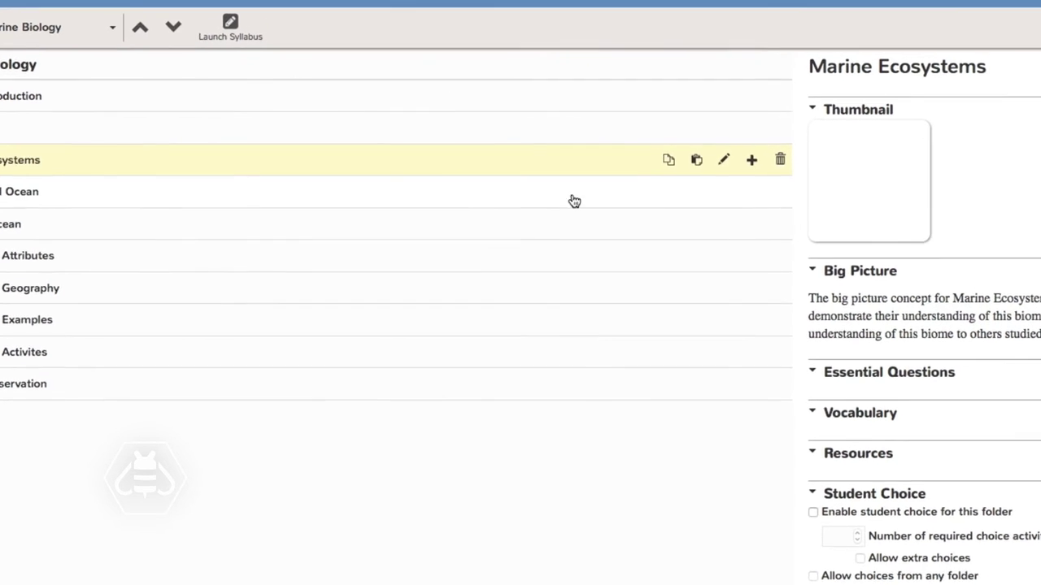
{"action": "left_click", "coordinate": [716, 195]}
{"action": "left_click", "coordinate": [729, 195]}
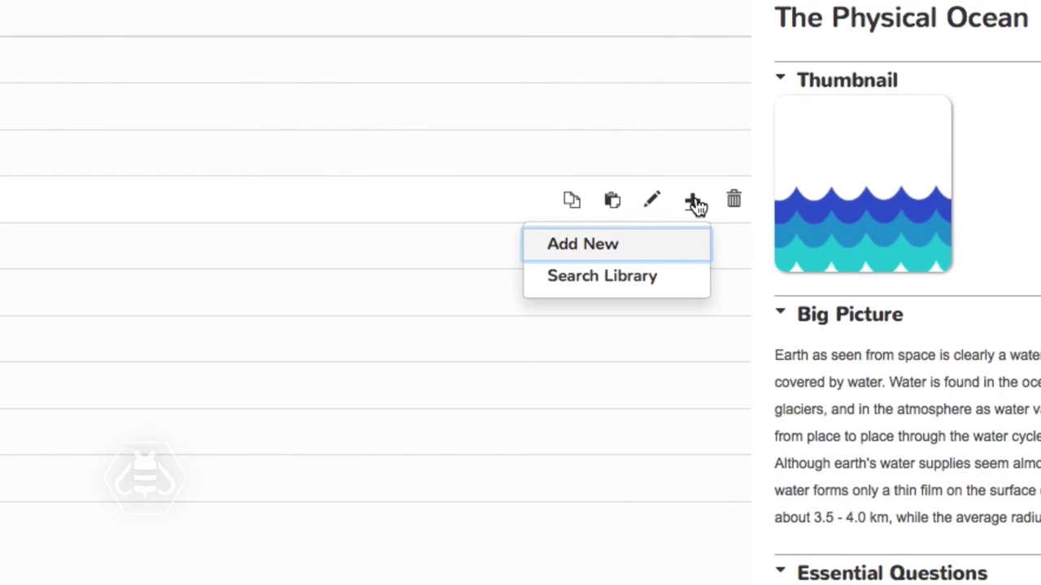
{"action": "left_click", "coordinate": [599, 245]}
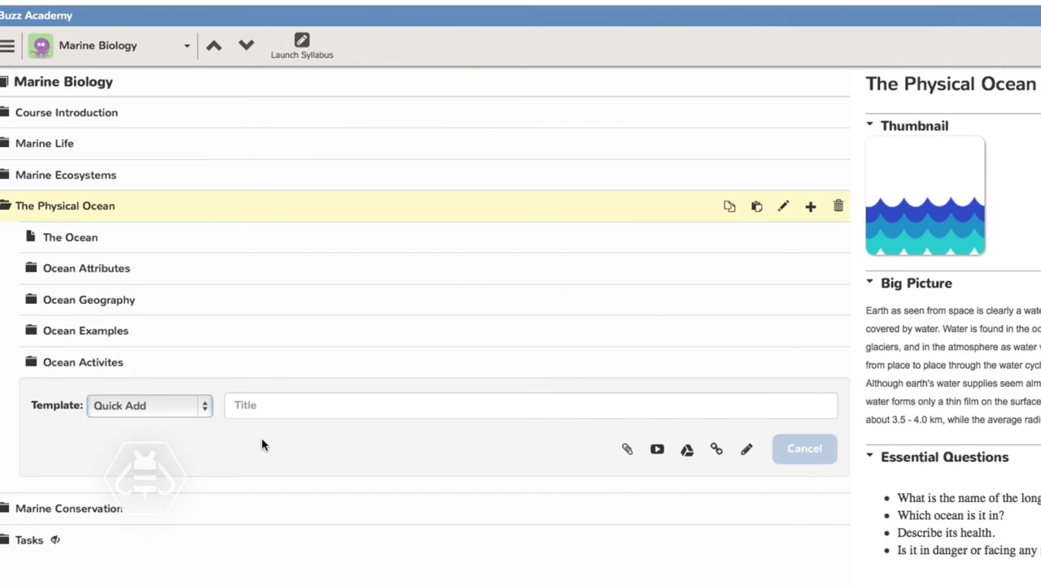
{"action": "left_click", "coordinate": [803, 449]}
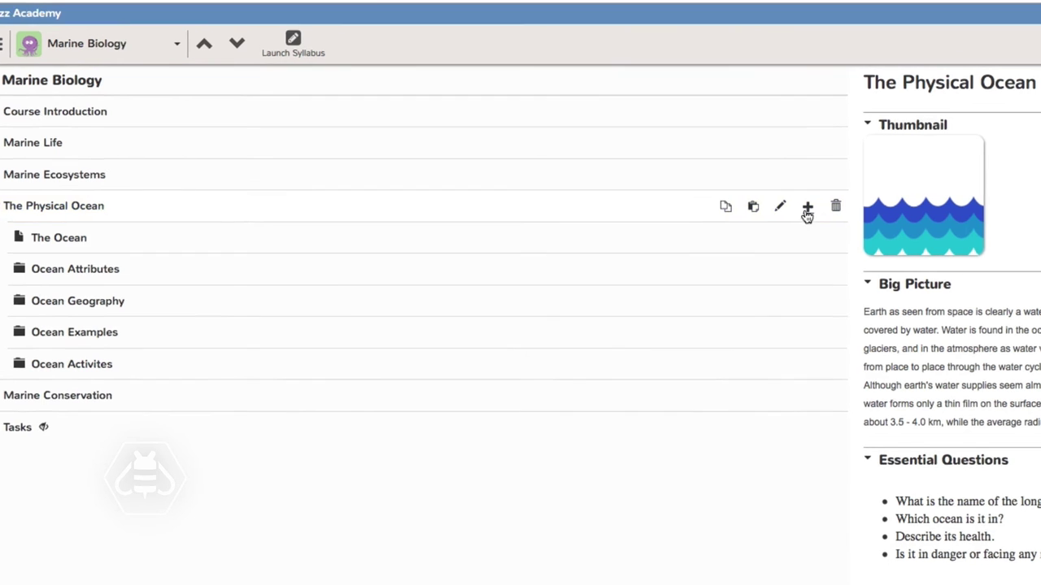
Search the Digital Library for content and open the Buzz Academy collection.
{"action": "left_click", "coordinate": [810, 206]}
{"action": "left_click", "coordinate": [698, 265]}
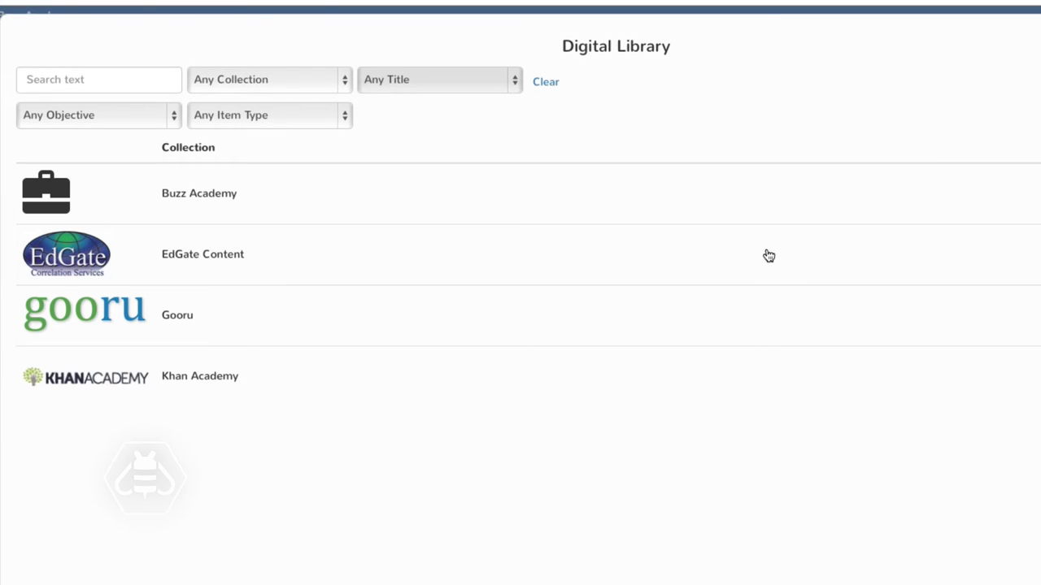
{"action": "left_click", "coordinate": [261, 201]}
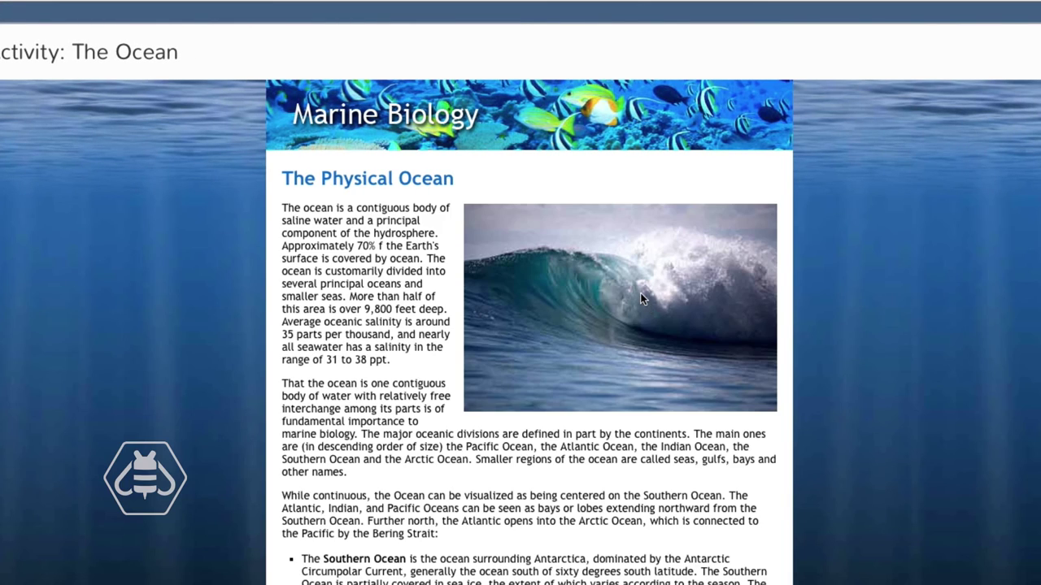
Scroll through The Ocean activity's Physical Ocean reading and wave photo.
{"action": "scroll", "coordinate": [613, 528], "scroll_direction": "down", "scroll_amount": 10}
{"action": "scroll", "coordinate": [613, 523], "scroll_direction": "down", "scroll_amount": 3}
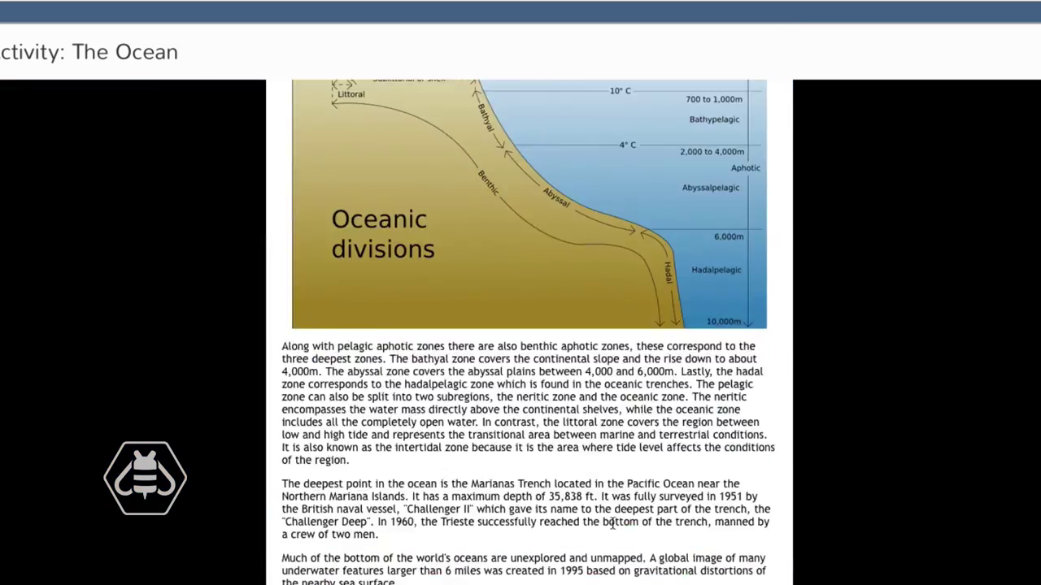
{"action": "scroll", "coordinate": [613, 522], "scroll_direction": "up", "scroll_amount": 10}
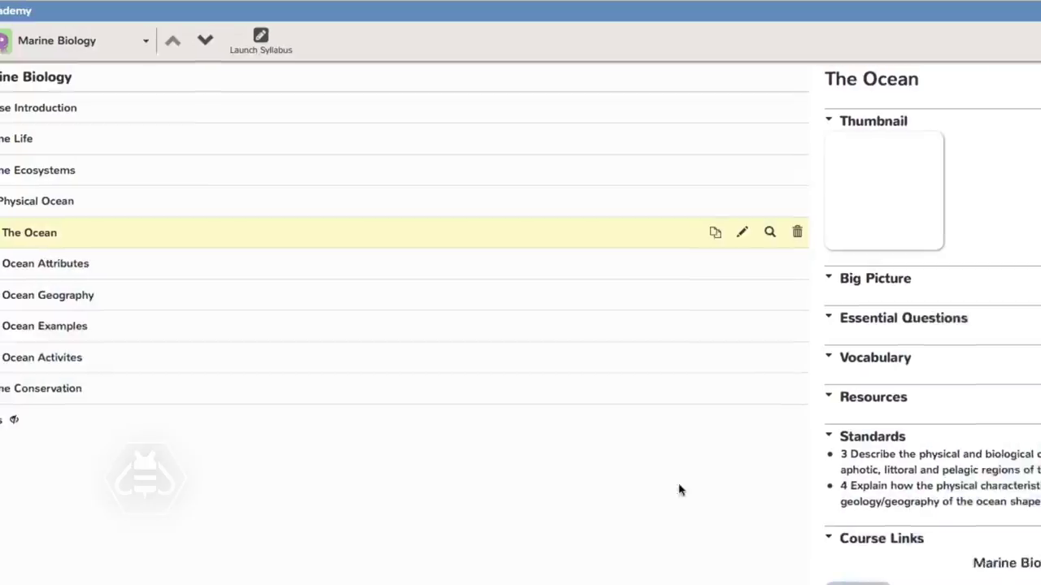
Collapse Marine Ecosystems and select The Physical Ocean to show its wave thumbnail and Big Picture text.
{"action": "left_click", "coordinate": [81, 172]}
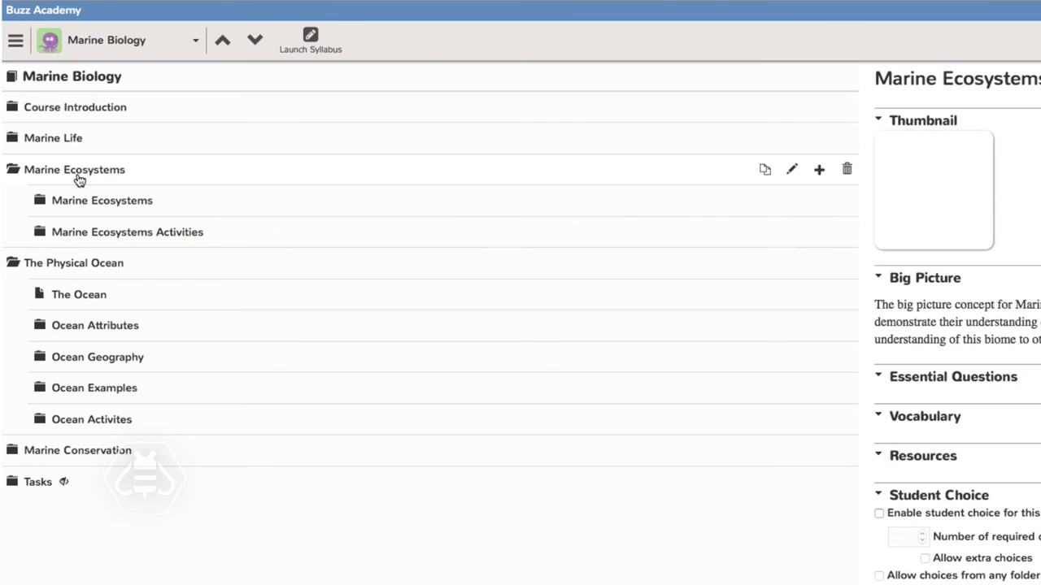
{"action": "left_click", "coordinate": [12, 169]}
{"action": "left_click", "coordinate": [93, 204]}
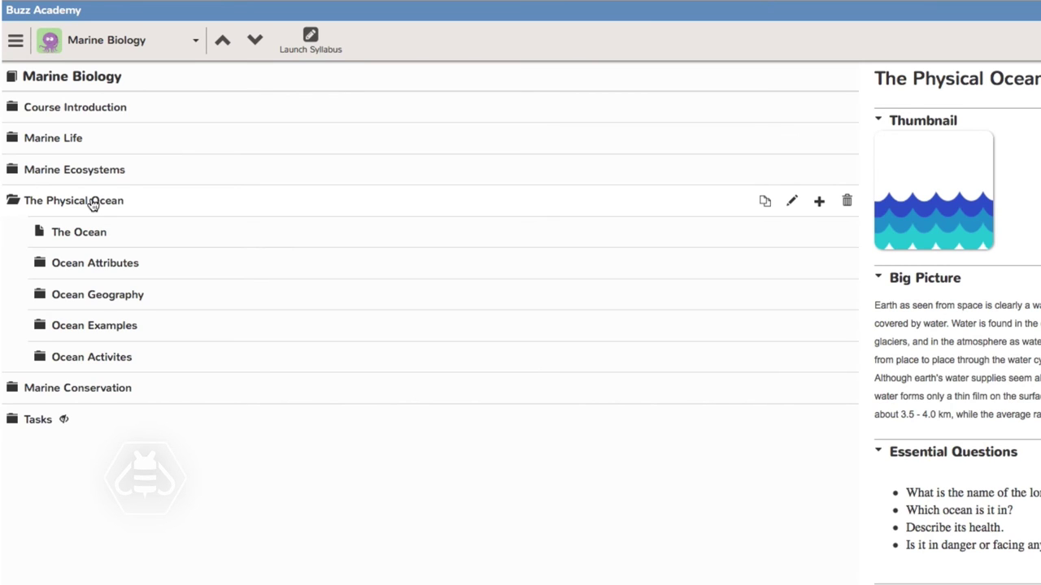
{"action": "left_click", "coordinate": [92, 204]}
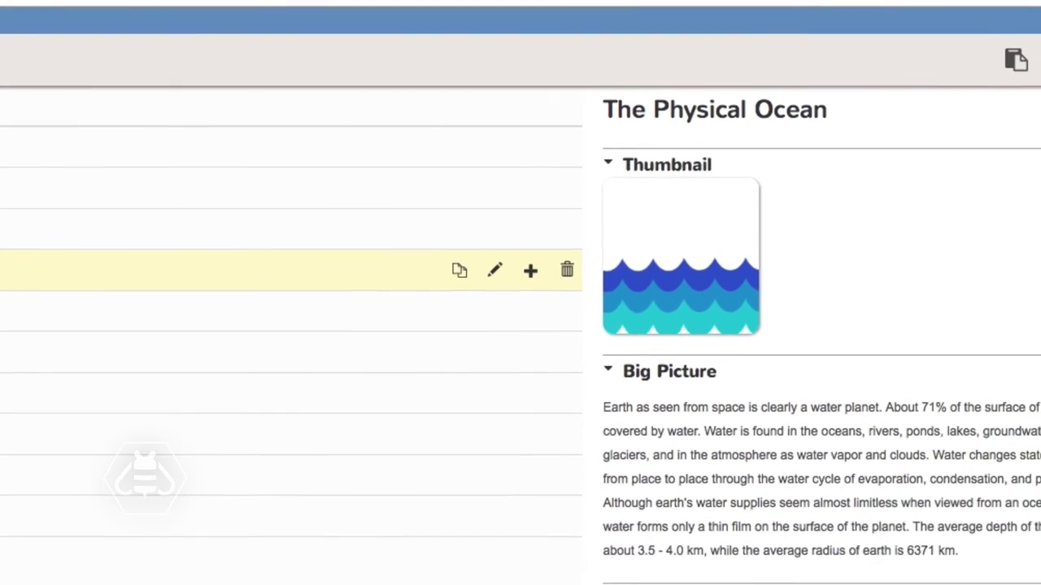
Scroll The Physical Ocean's details past the essential questions and vocabulary to Student Choice.
{"action": "scroll", "coordinate": [691, 346], "scroll_direction": "down", "scroll_amount": 3}
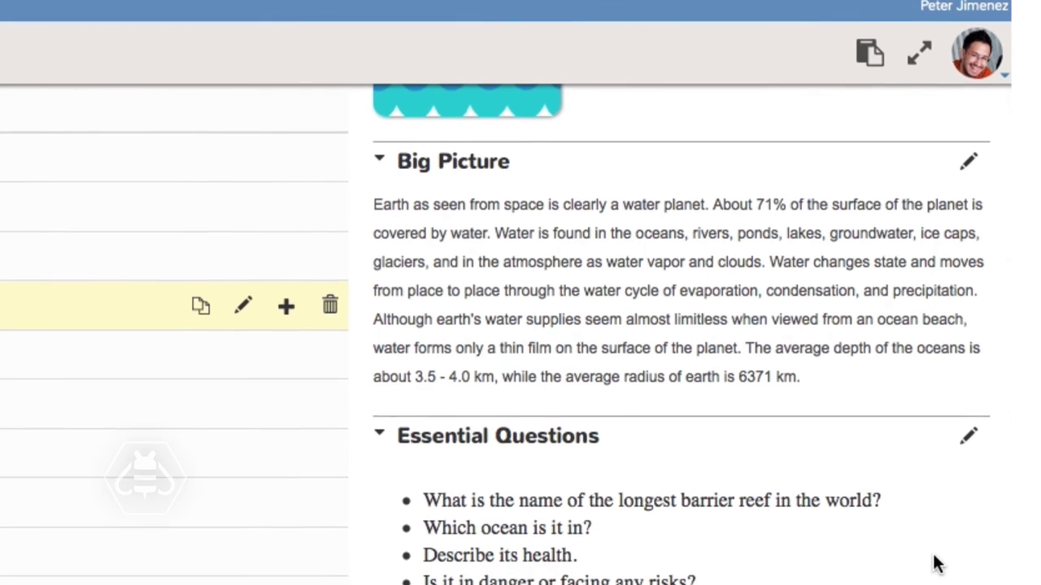
{"action": "scroll", "coordinate": [932, 442], "scroll_direction": "down", "scroll_amount": 8}
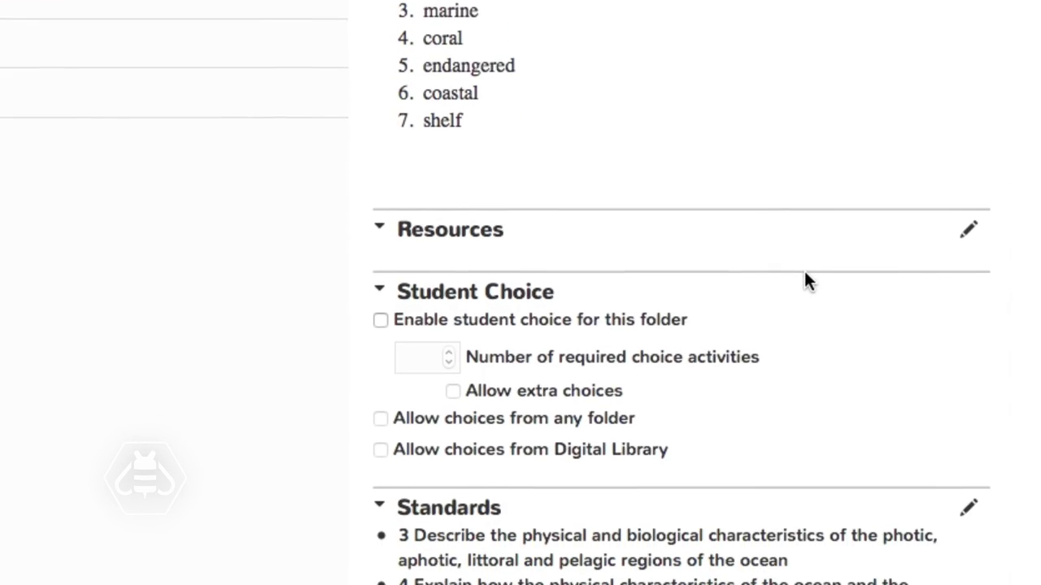
Enable student choice requiring 1 activity from any folder, and set the Target completion badge.
{"action": "left_click", "coordinate": [381, 162]}
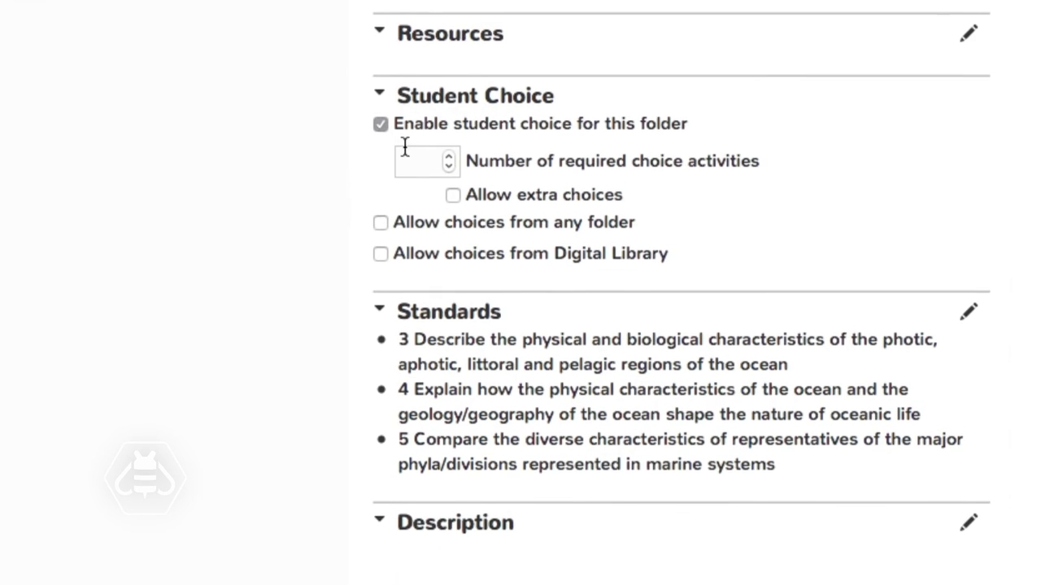
{"action": "left_click", "coordinate": [448, 197]}
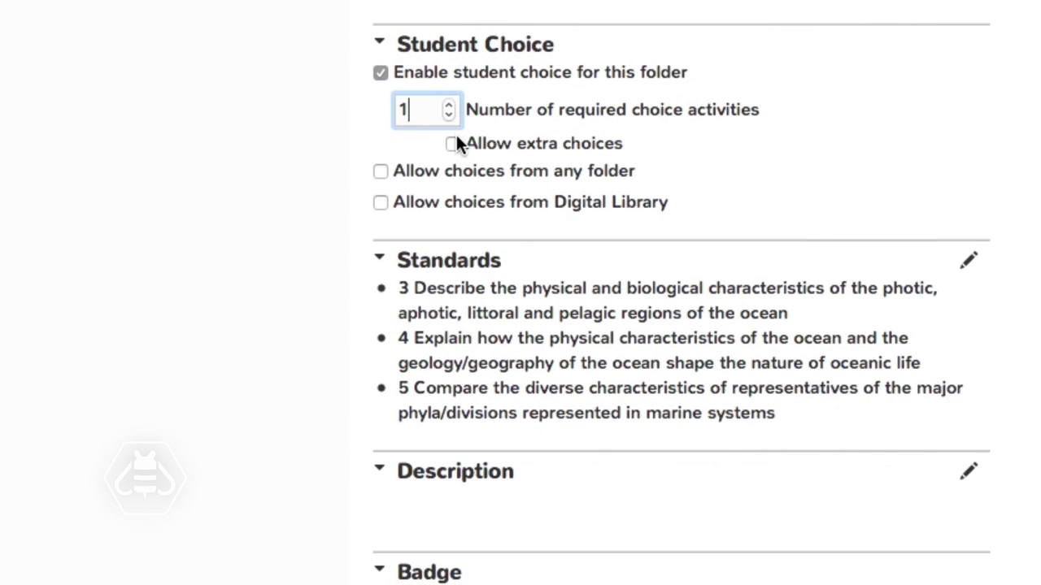
{"action": "left_click", "coordinate": [452, 144]}
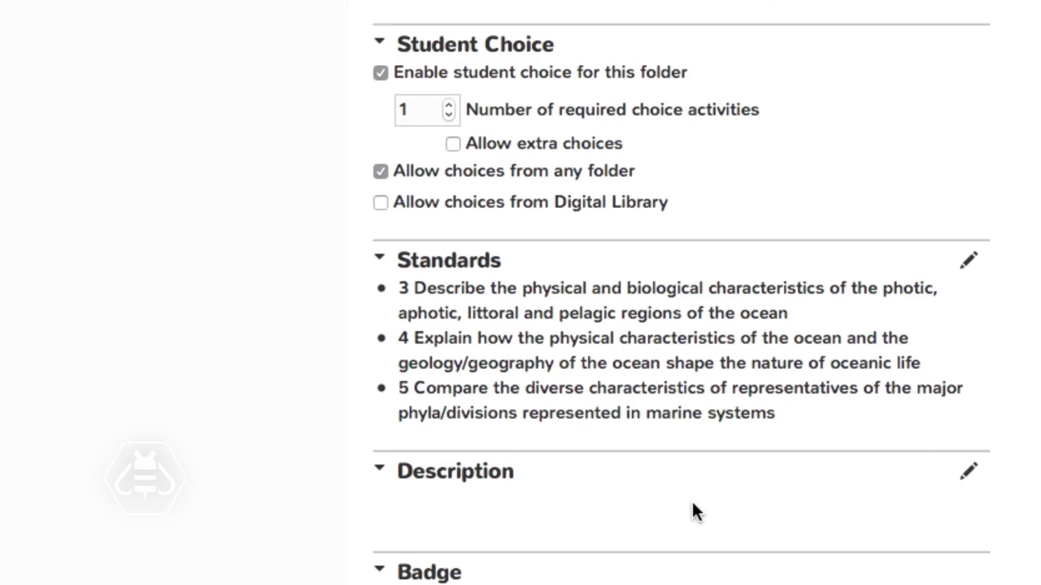
{"action": "scroll", "coordinate": [692, 504], "scroll_direction": "down", "scroll_amount": 4}
{"action": "left_click", "coordinate": [676, 478]}
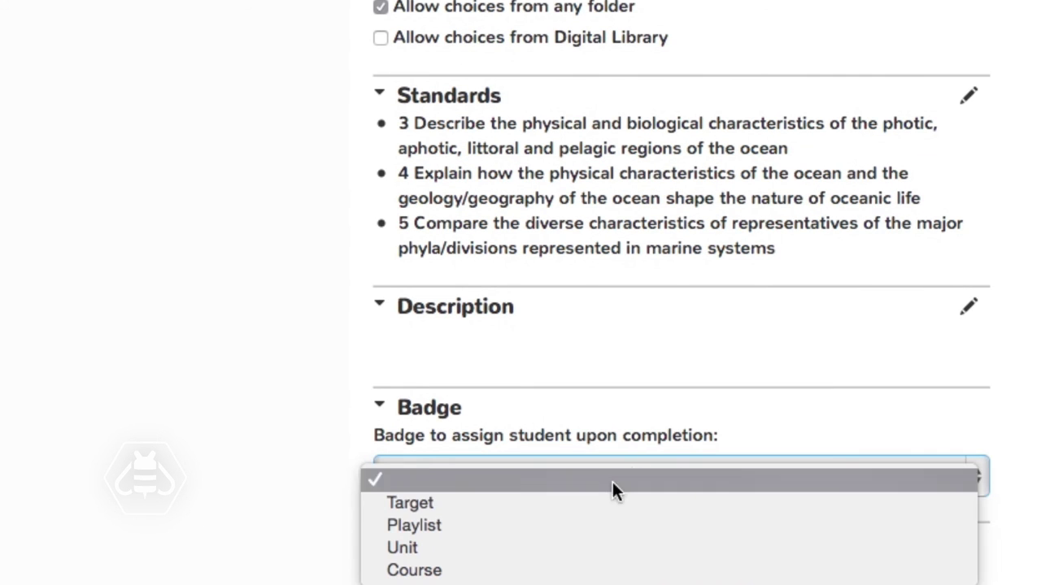
{"action": "left_click", "coordinate": [585, 507]}
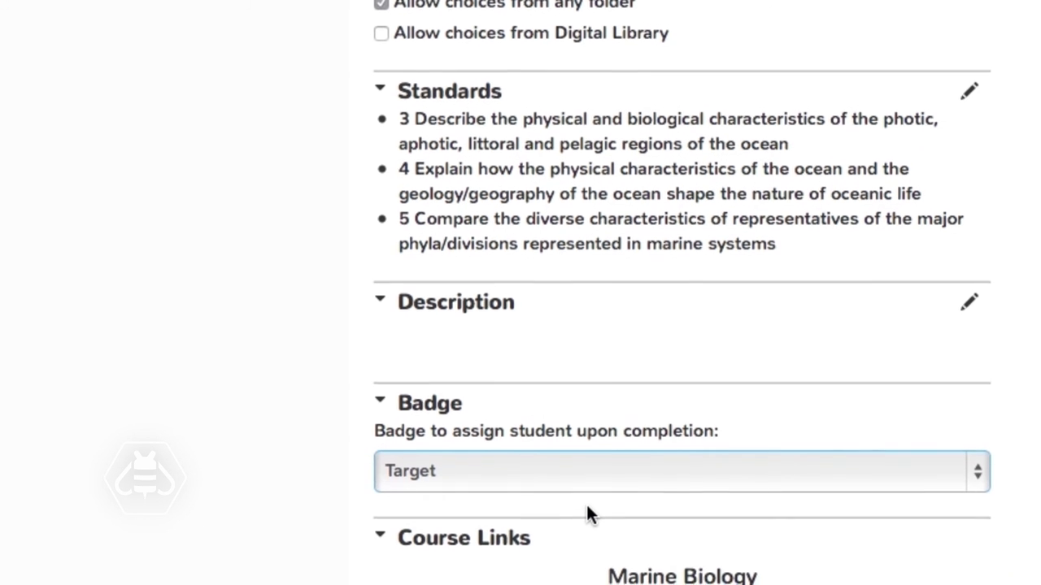
{"action": "scroll", "coordinate": [587, 491], "scroll_direction": "down", "scroll_amount": 2}
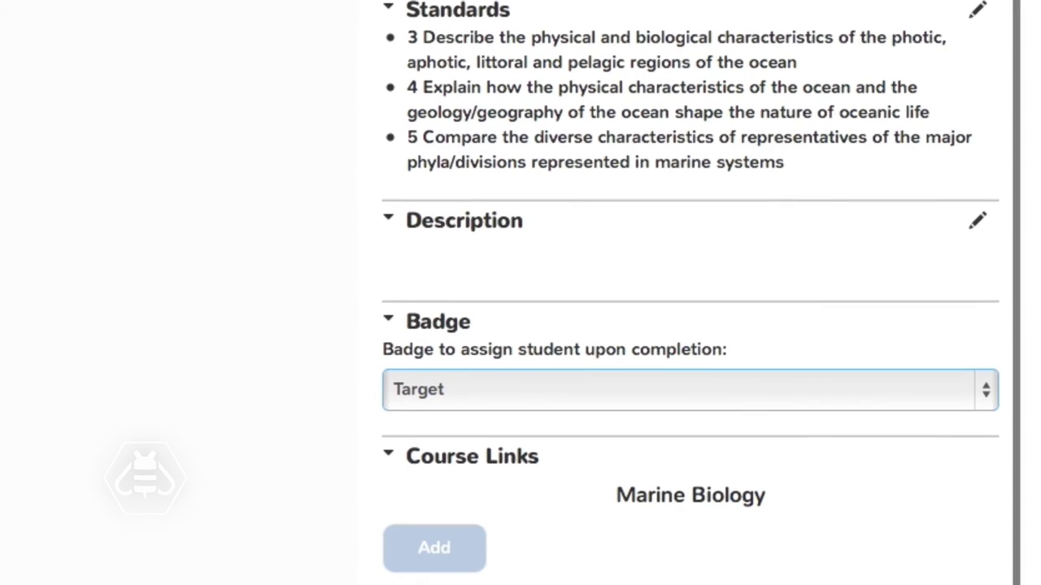